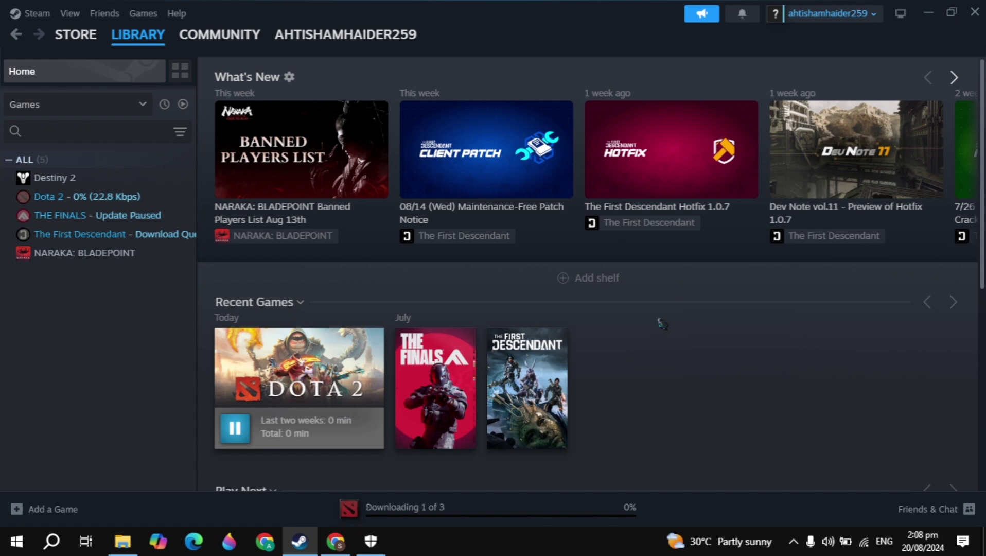
Step: Minimise the Steam library window, leaving the Dota 2 download running, to reveal the desktop
click(928, 13)
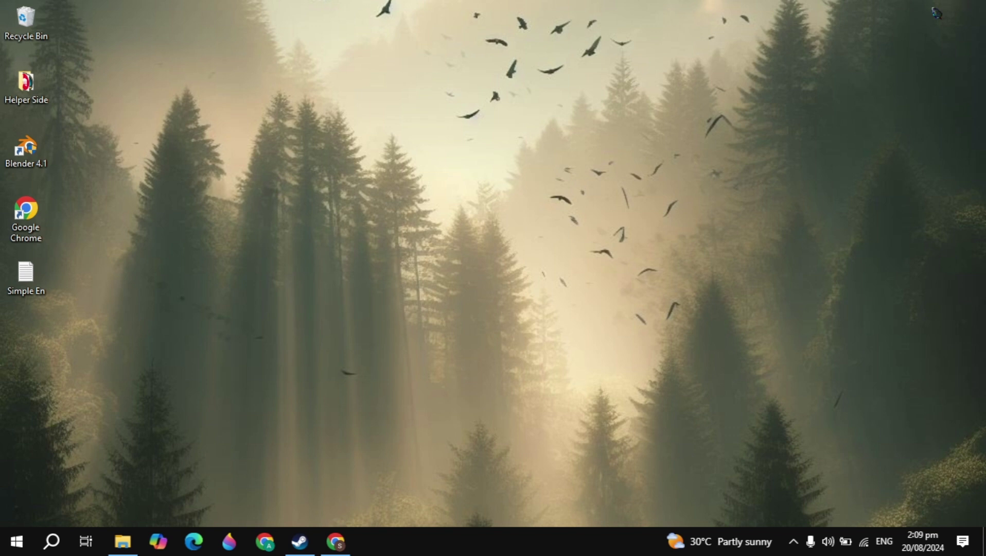
Step: Open Task Manager from the taskbar and review the apps on its Startup tab
right_click(443, 550)
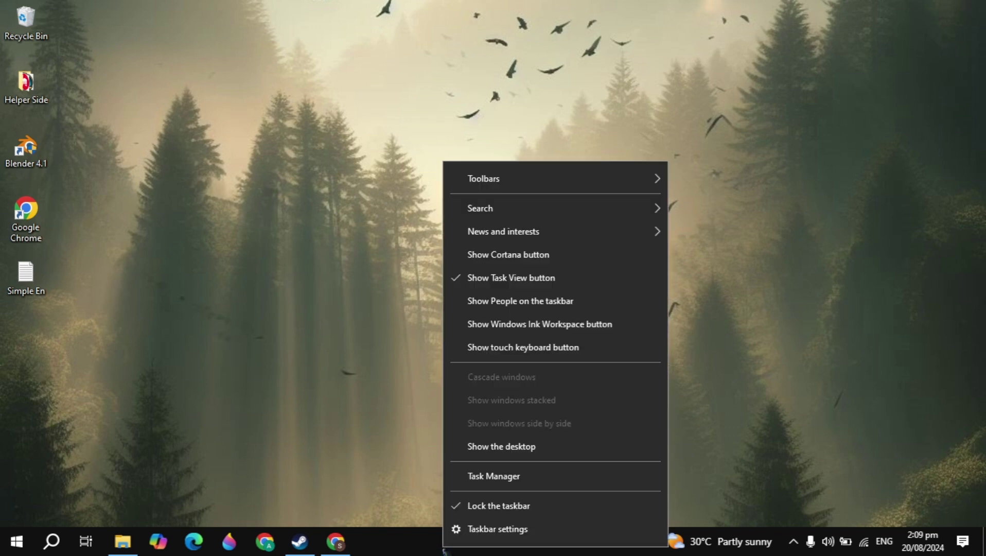
click(502, 487)
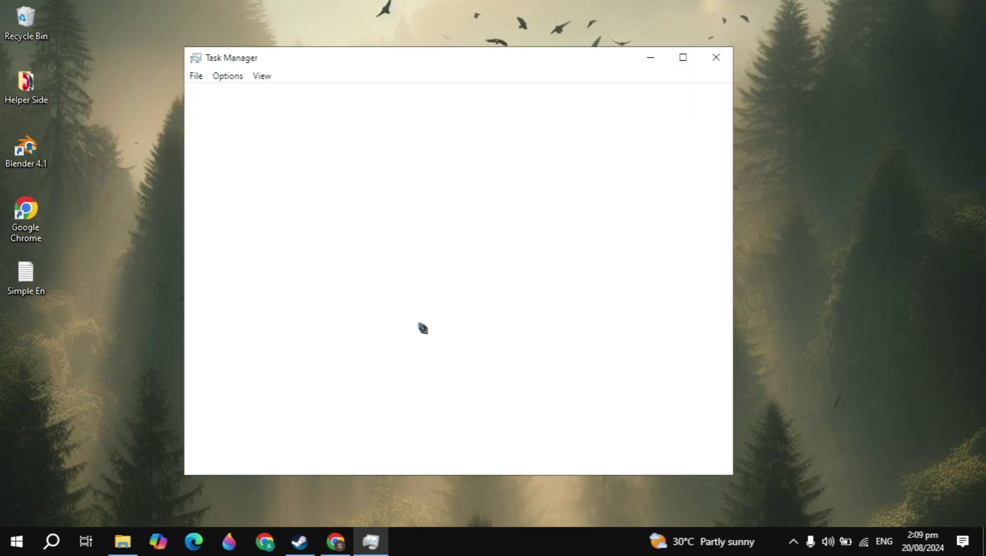
click(367, 97)
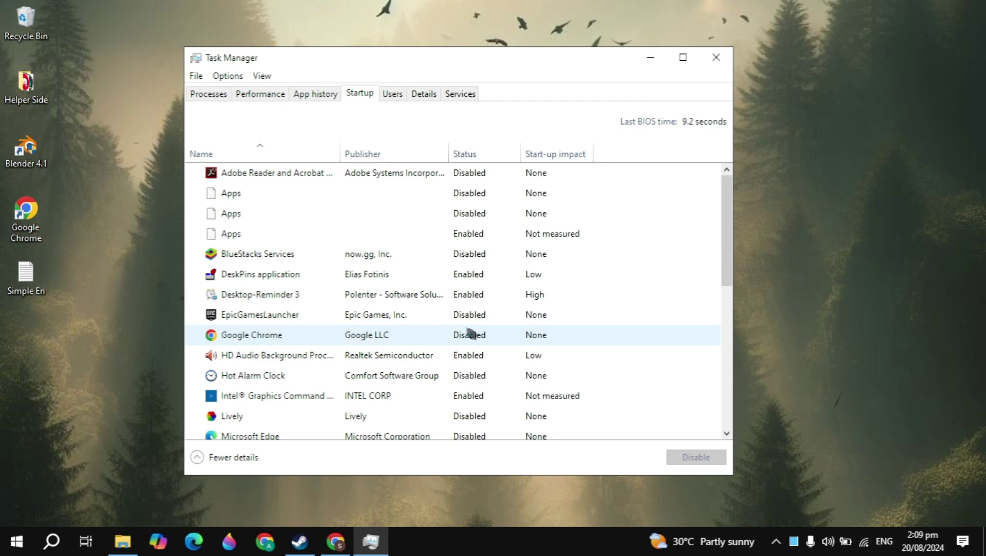
scroll(471, 334, down, 3)
scroll(471, 333, down, 2)
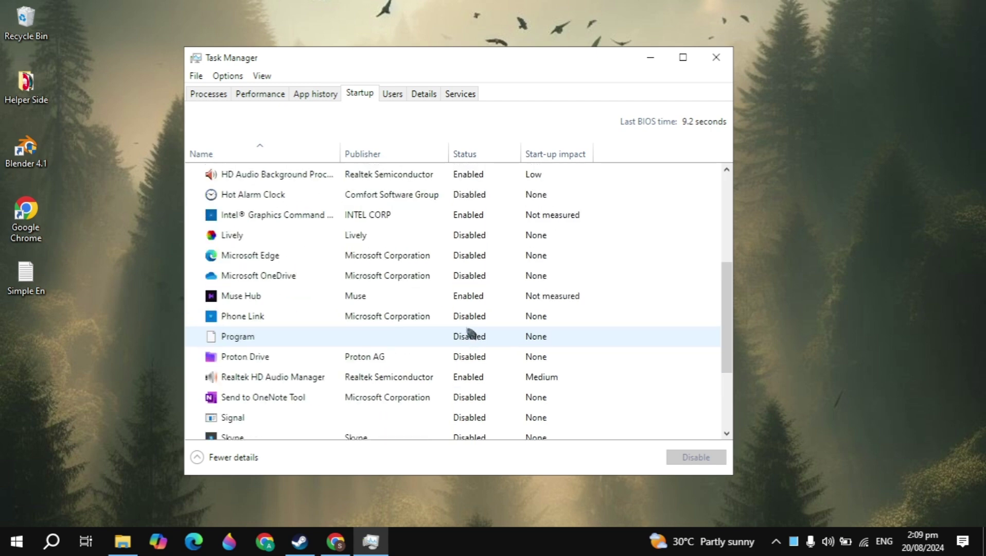
scroll(471, 334, down, 1)
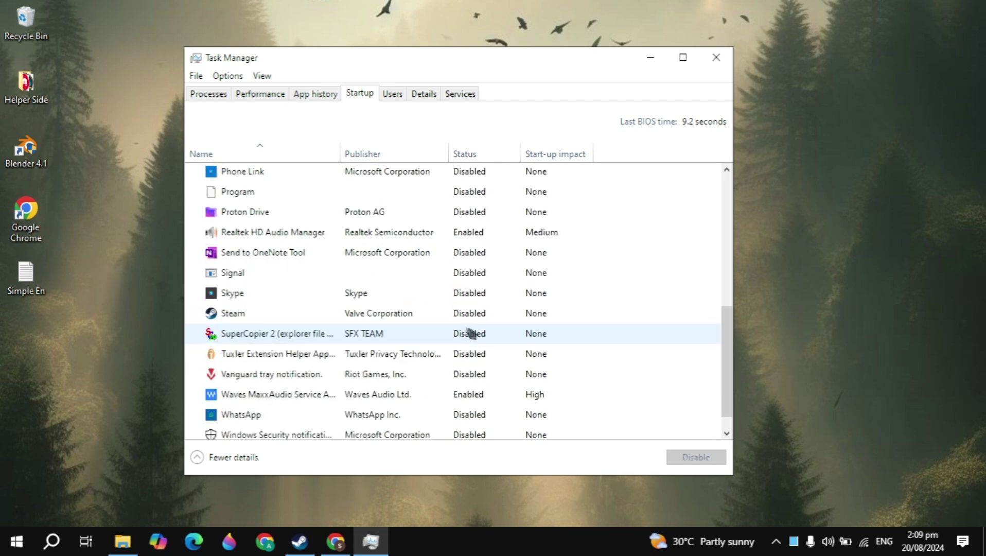
scroll(471, 334, up, 1)
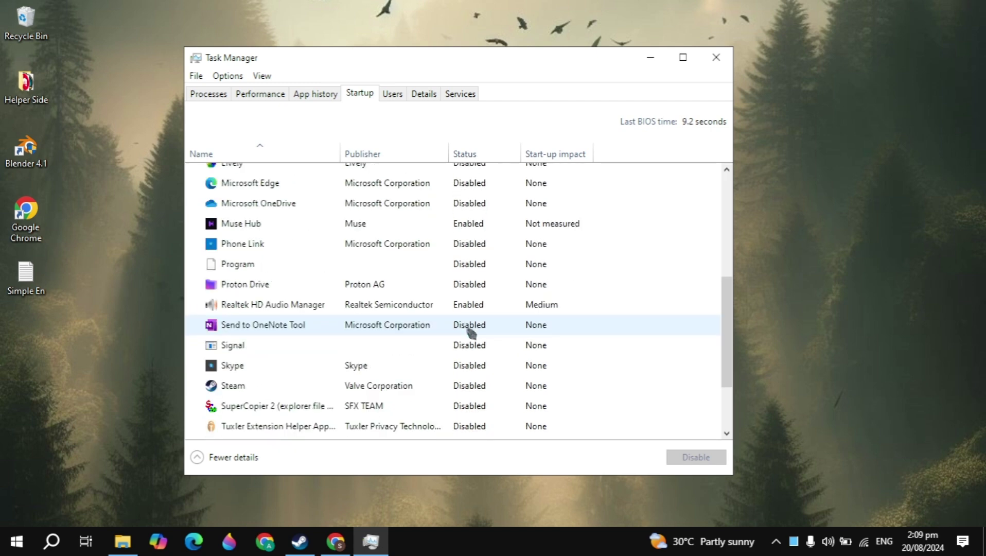
Step: Disable Muse Hub from launching at startup
click(442, 222)
right_click(426, 223)
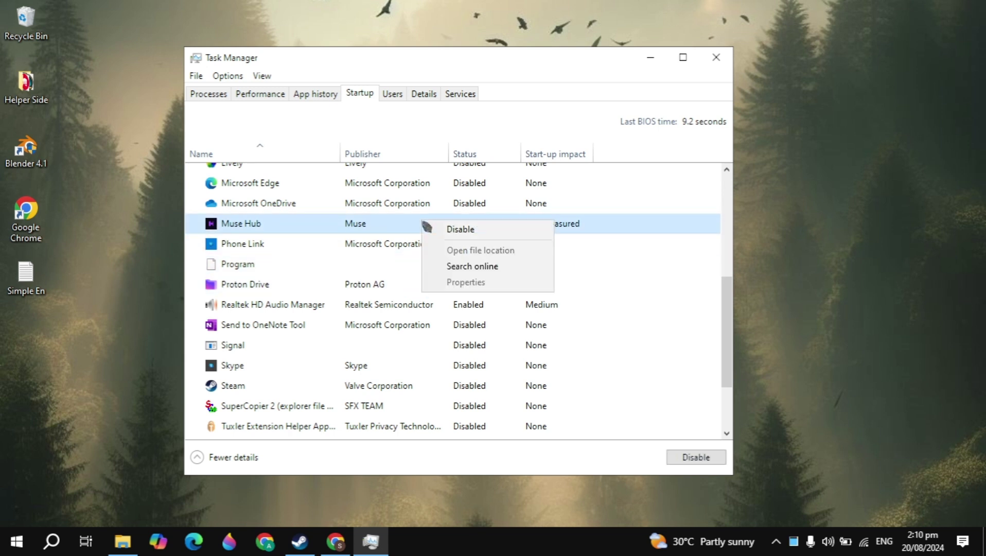
click(466, 230)
scroll(486, 198, up, 4)
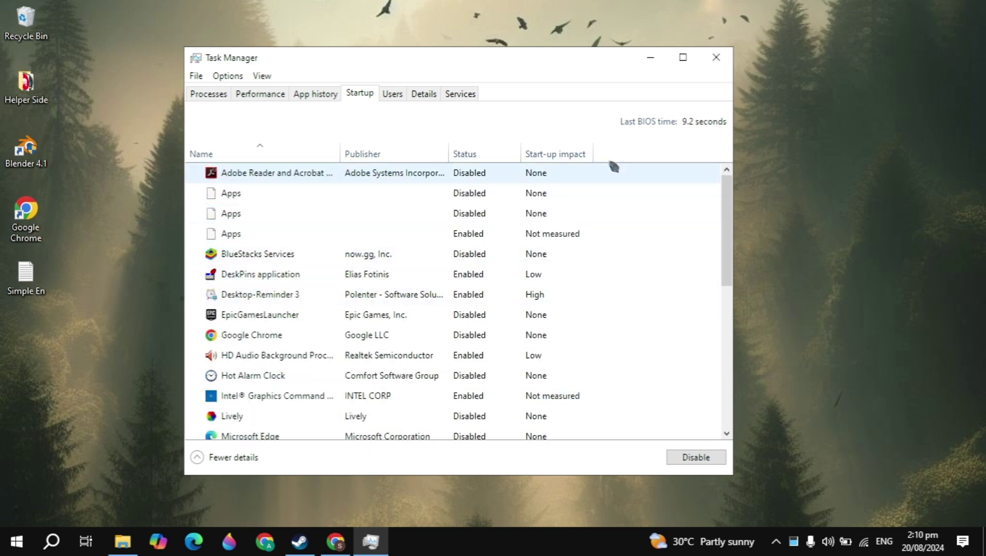
Step: Close Task Manager and launch Windows Settings by searching 'sett'
click(722, 64)
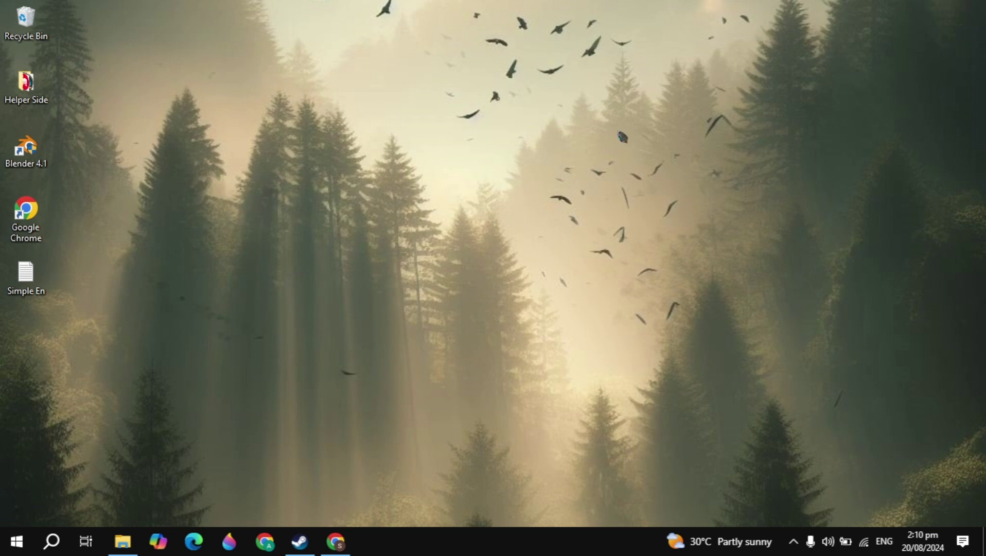
click(51, 541)
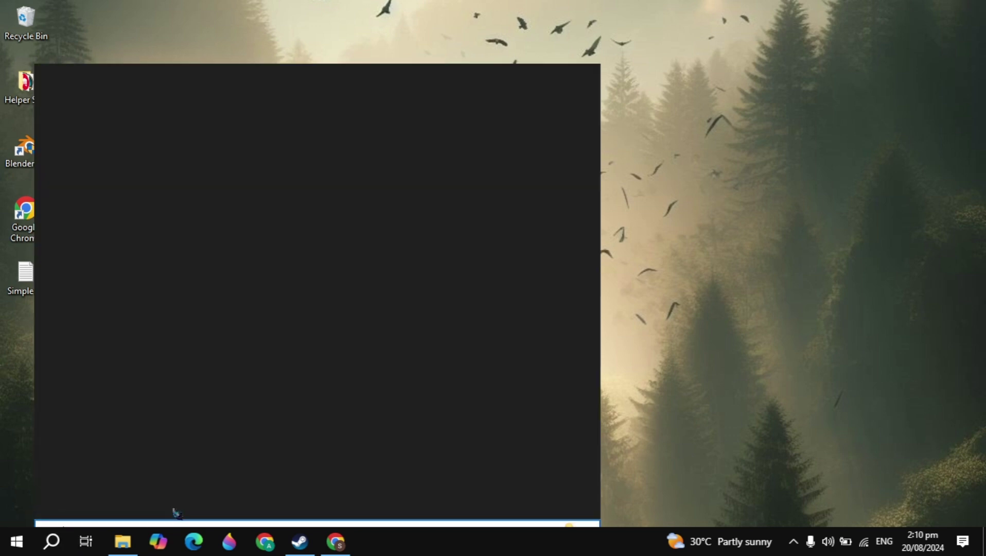
text(sett)
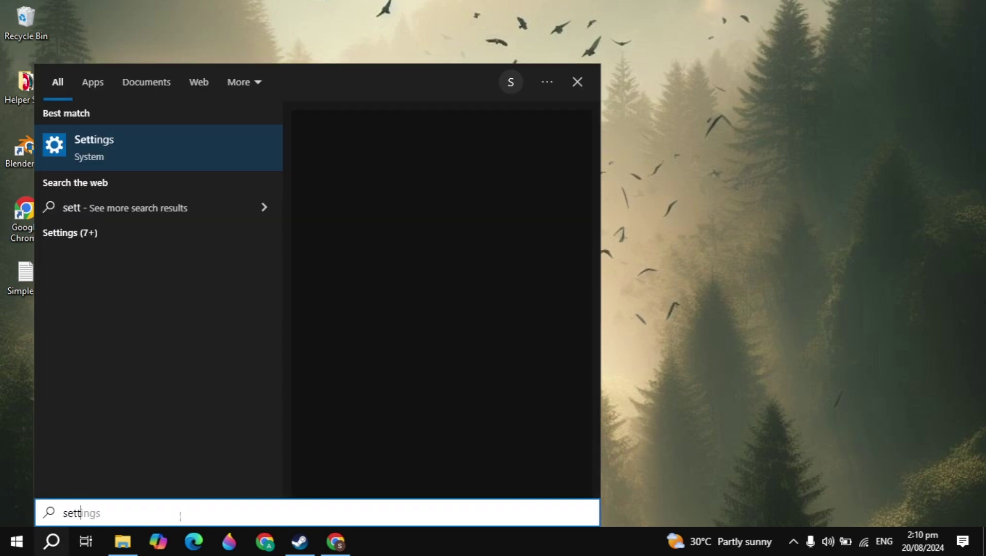
key(Return)
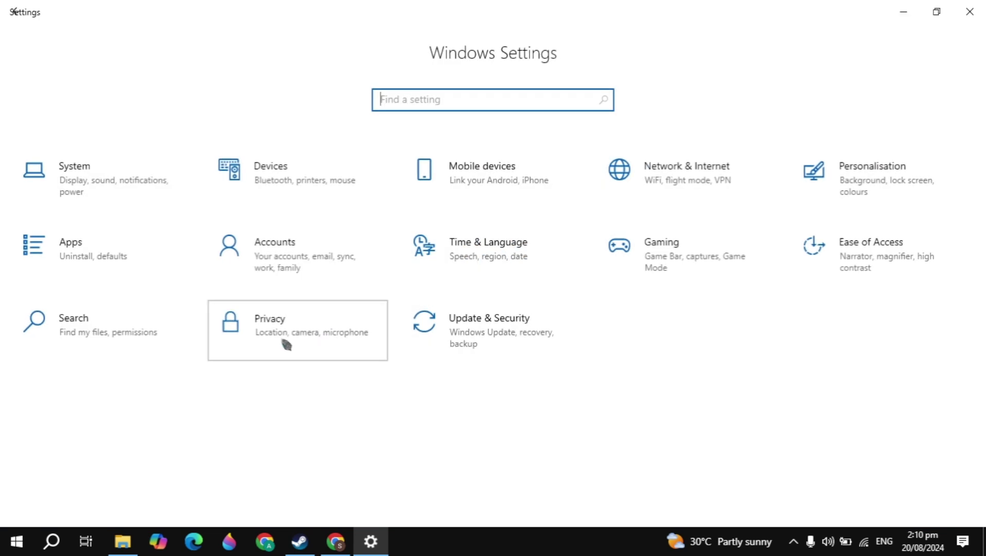
Step: Switch 'Let apps run in the background' Off under Privacy > Background apps, then close Settings
click(287, 346)
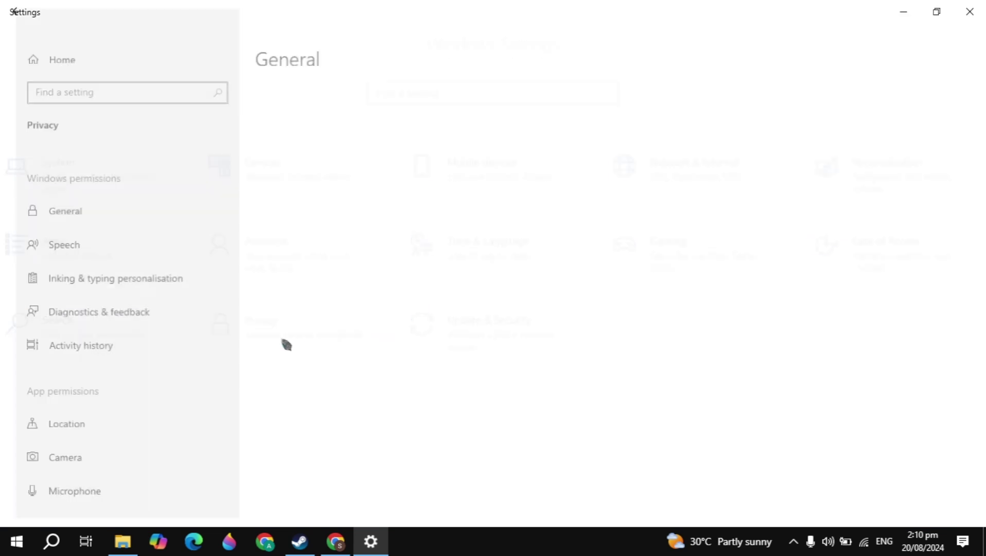
scroll(110, 351, down, 5)
scroll(108, 352, down, 8)
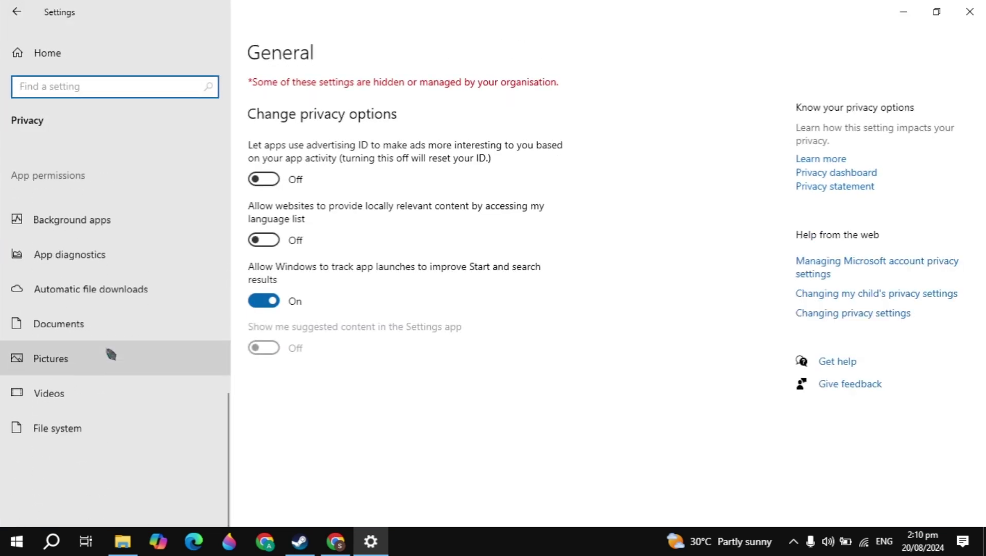
scroll(109, 352, up, 1)
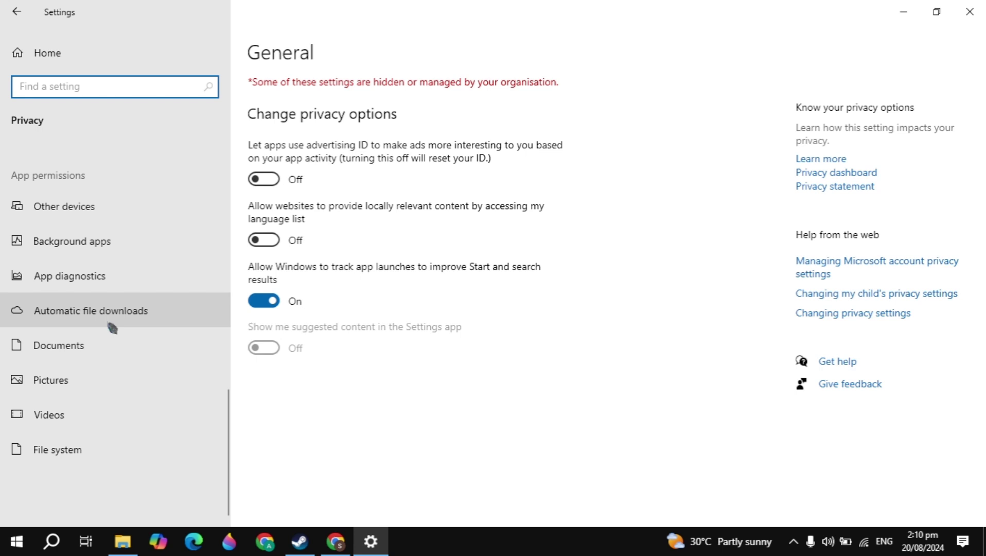
click(149, 239)
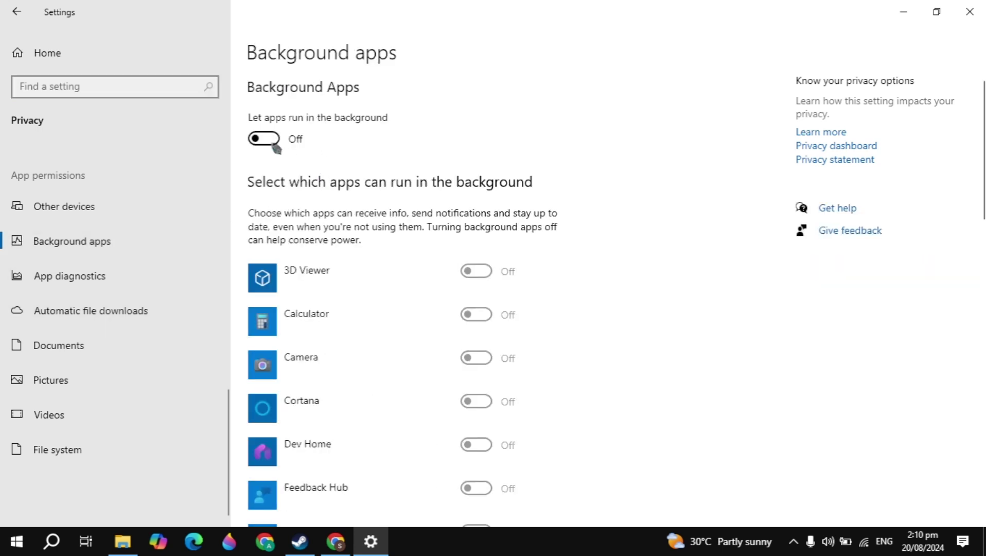
click(275, 147)
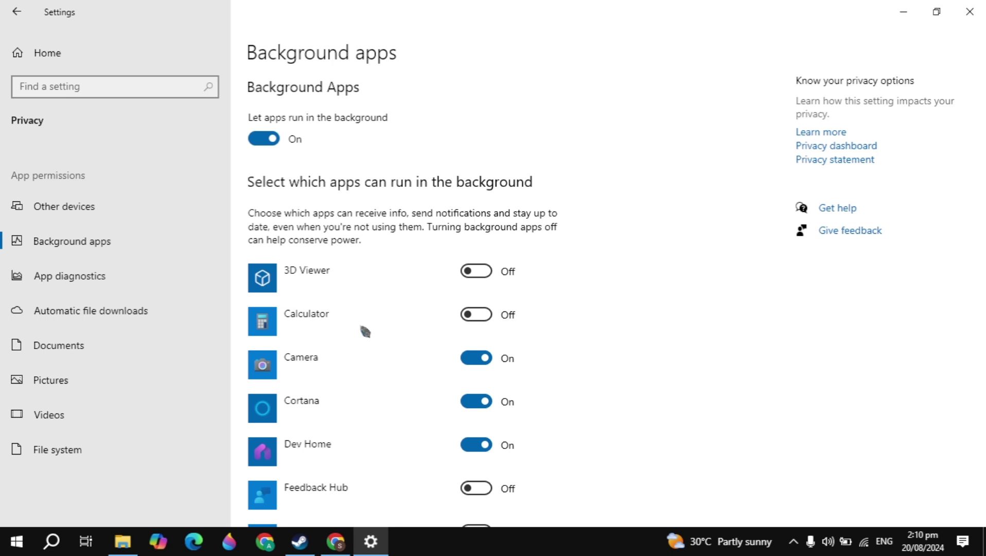
click(264, 138)
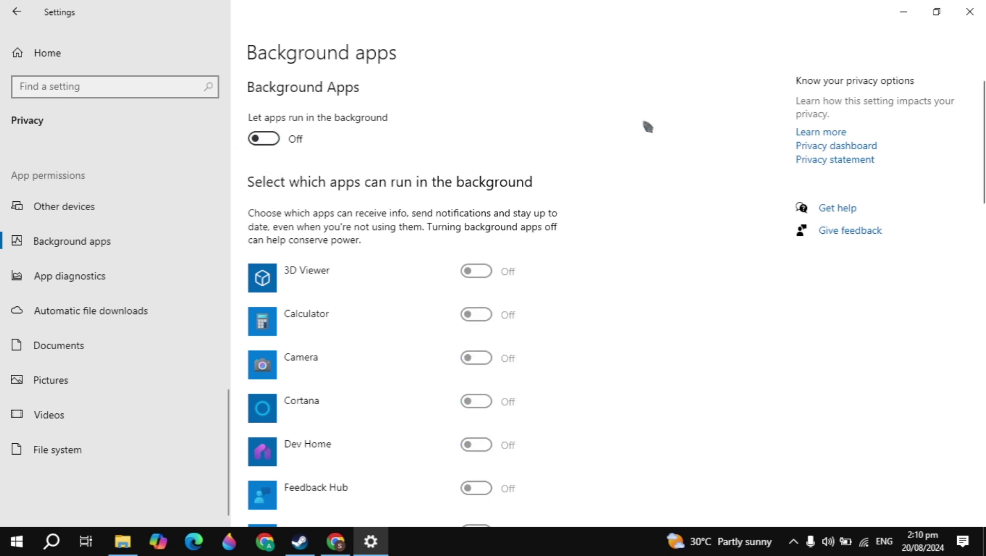
click(970, 12)
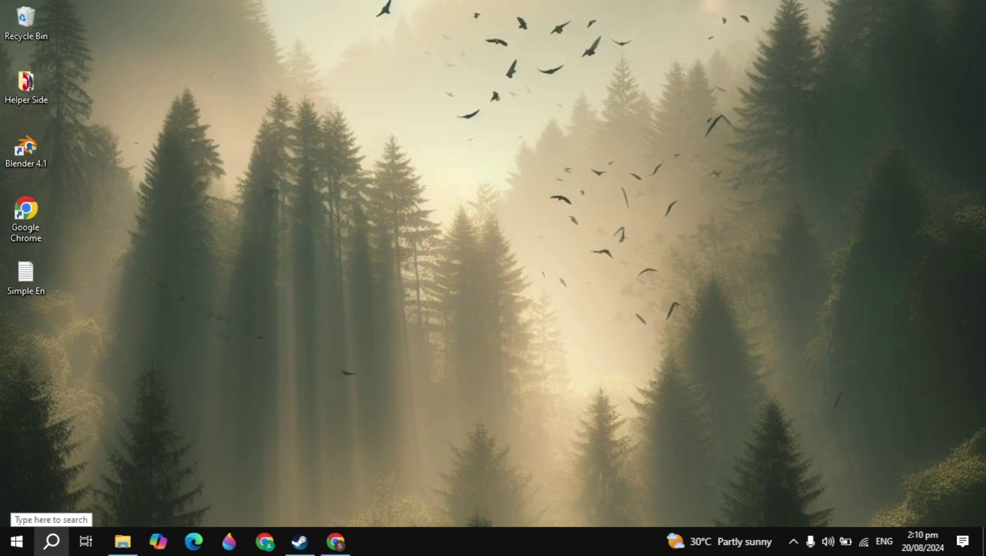
Step: Run ncpa.cpl from search and bring up the WiFi adapter's context menu
click(52, 541)
text(n)
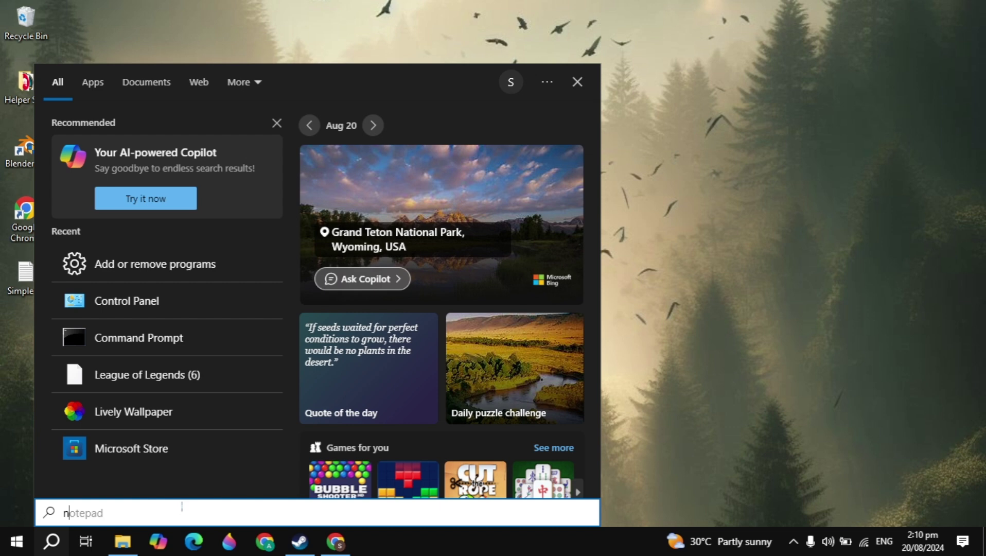
text(cpa.cpl)
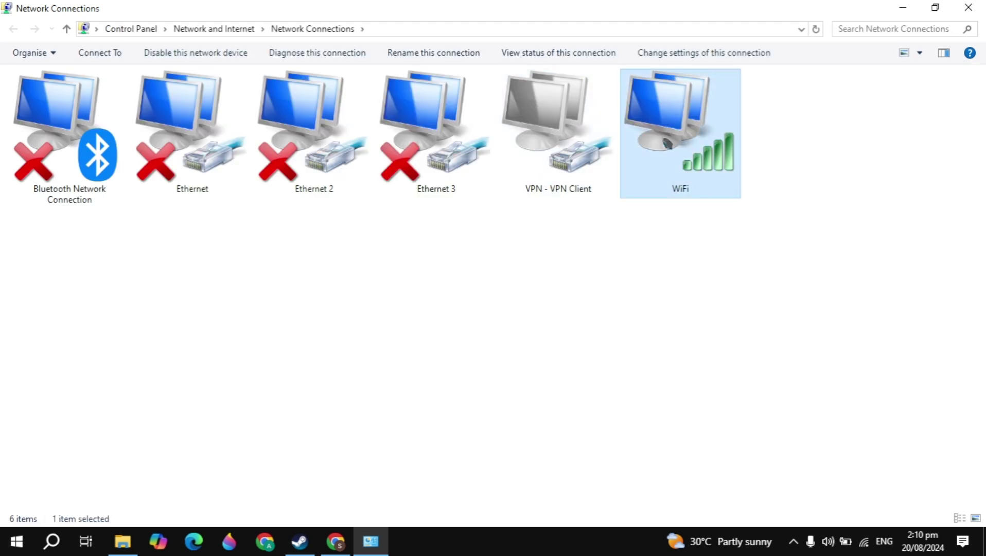
right_click(685, 138)
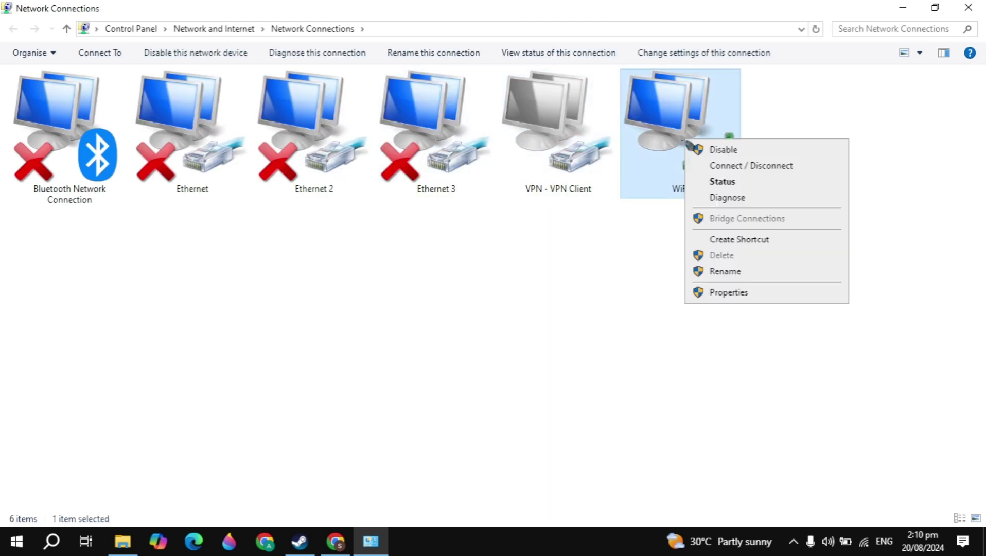
Step: Open WiFi Properties, centre it, check IPv6 is unchecked, and select Internet Protocol Version 4
click(739, 293)
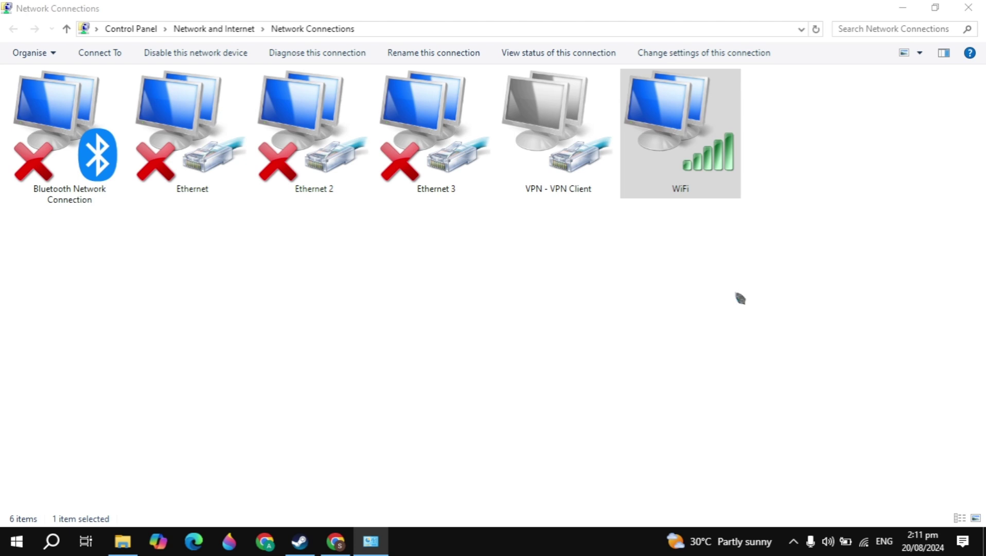
drag(150, 70, 405, 136)
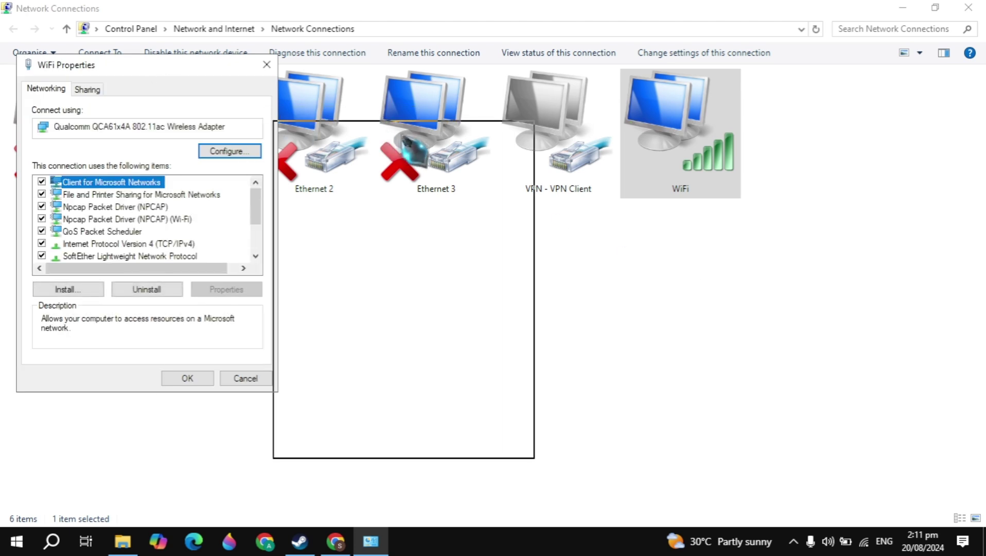
scroll(421, 326, down, 2)
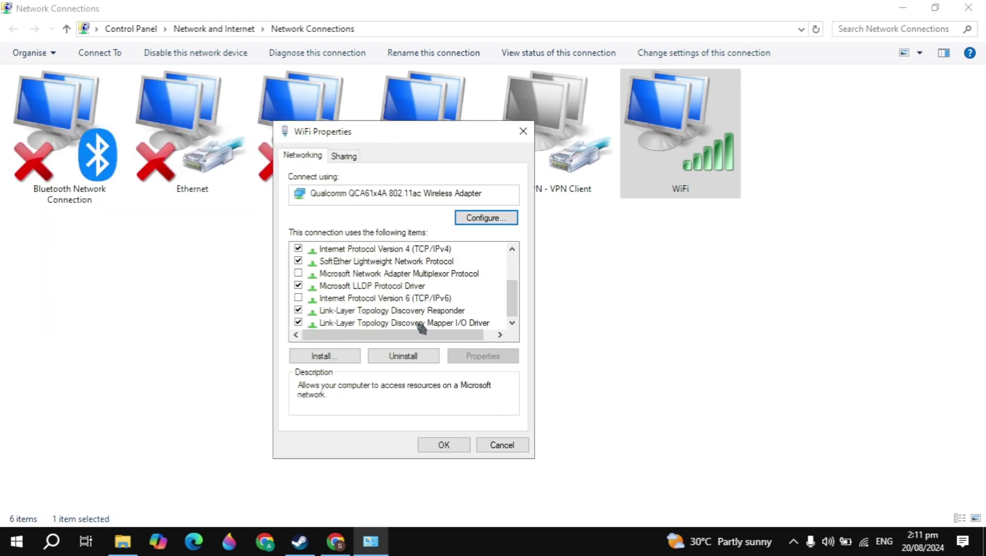
click(336, 301)
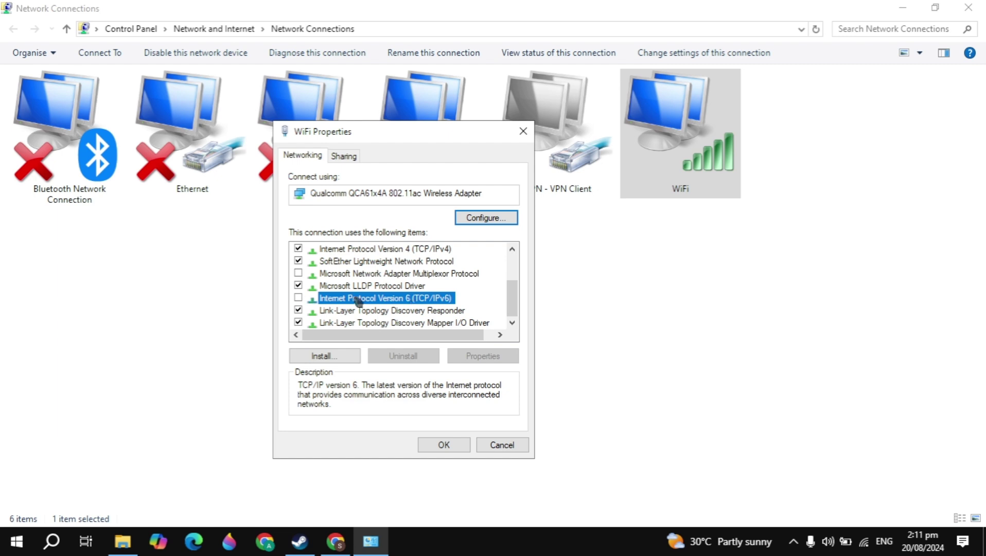
scroll(358, 302, up, 2)
click(343, 312)
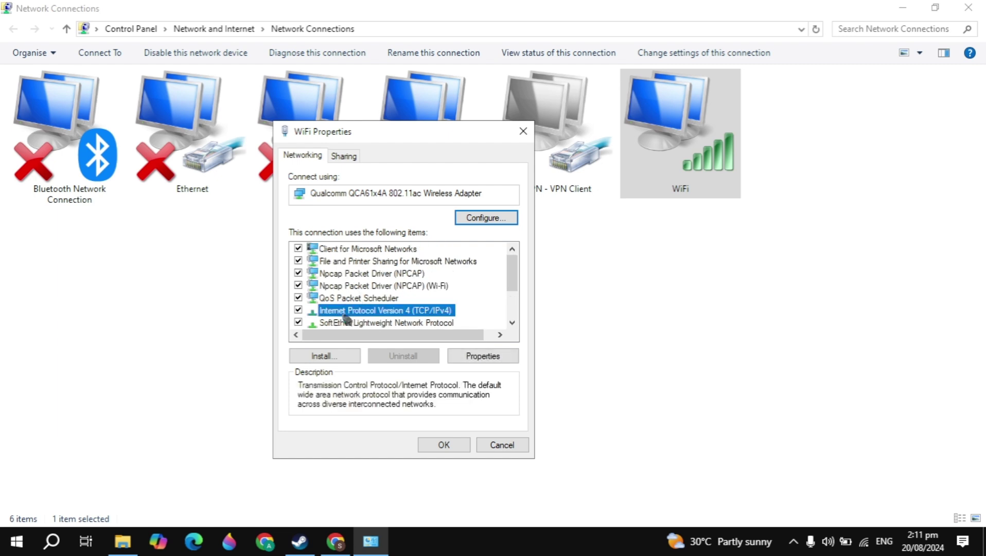
Step: Set WiFi's IPv4 DNS servers to 8.8.8.8 and 8.8.4.4, then close all network windows
click(489, 356)
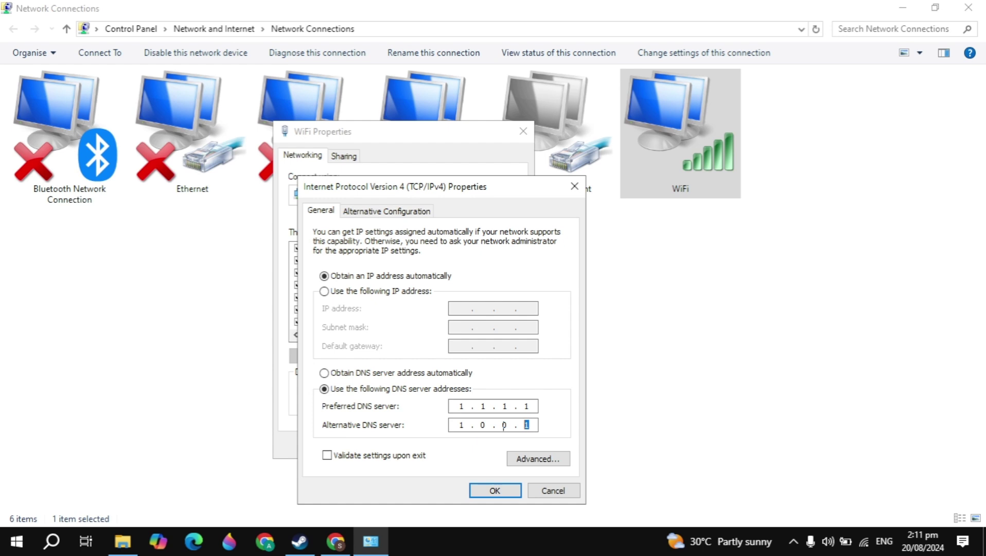
key(BackSpace)
key(BackSpace)
key(BackSpace)
key(BackSpace)
key(BackSpace)
key(BackSpace)
key(BackSpace)
click(484, 492)
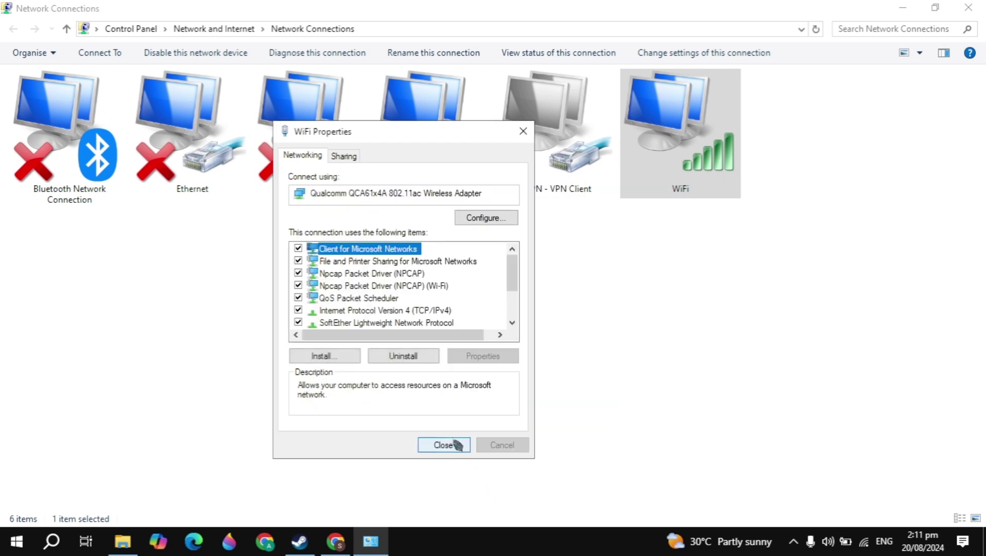
click(455, 444)
click(969, 7)
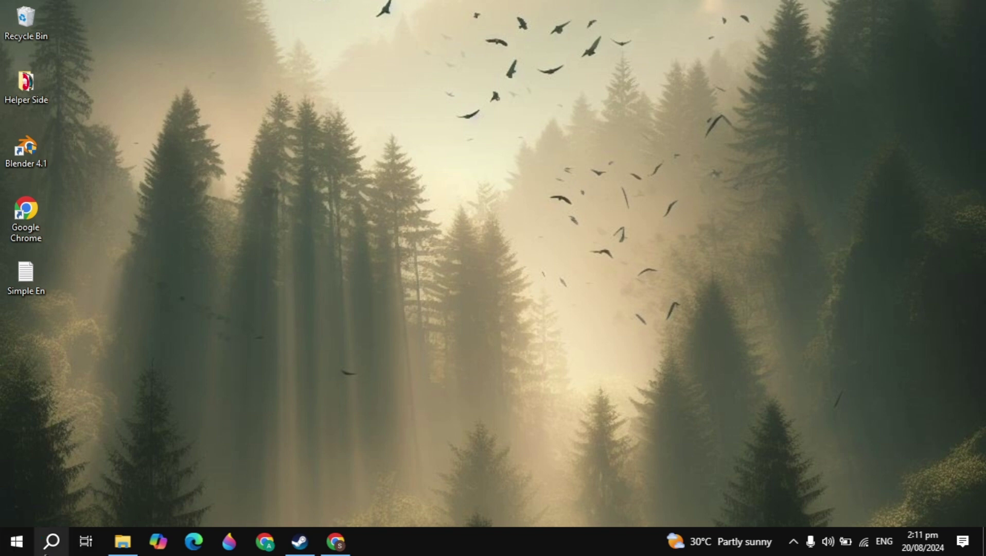
Step: In an administrator Command Prompt, run ipconfig /flushdns and netsh winsock reset, then close it
click(45, 553)
text(cmd)
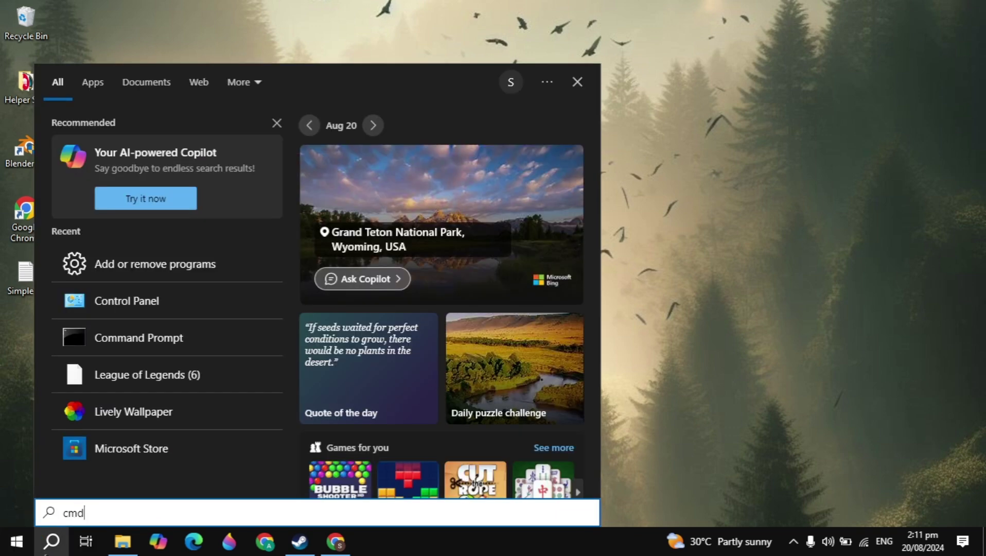
click(340, 283)
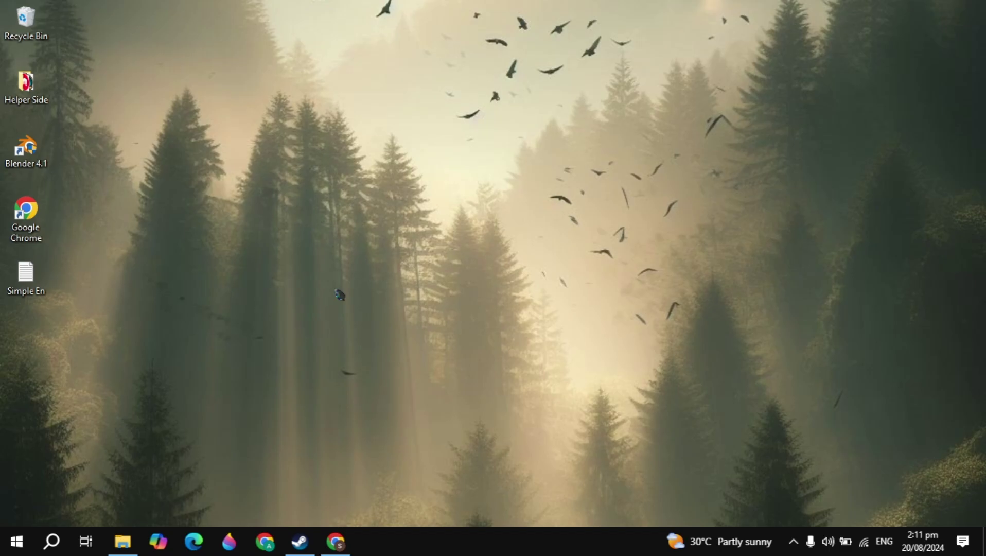
click(397, 363)
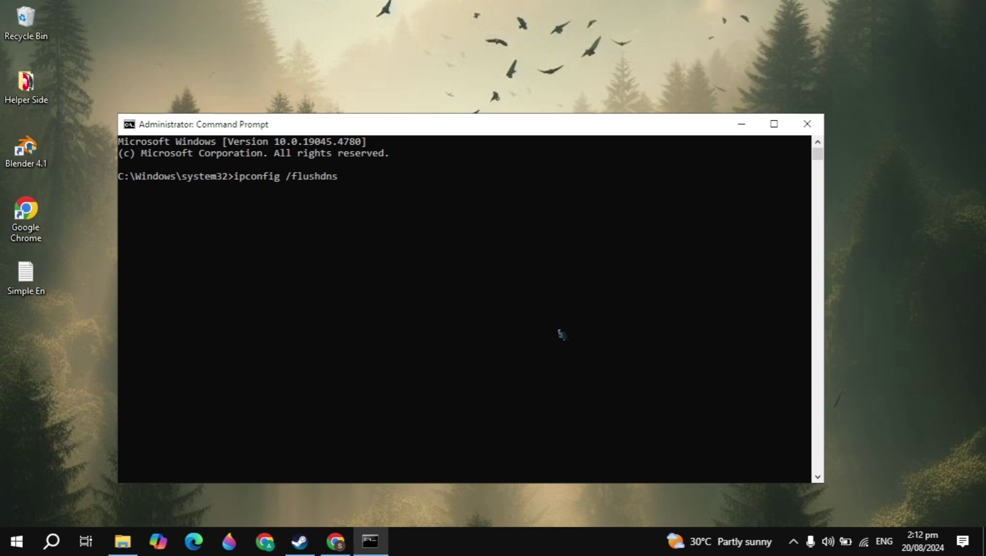
key(Return)
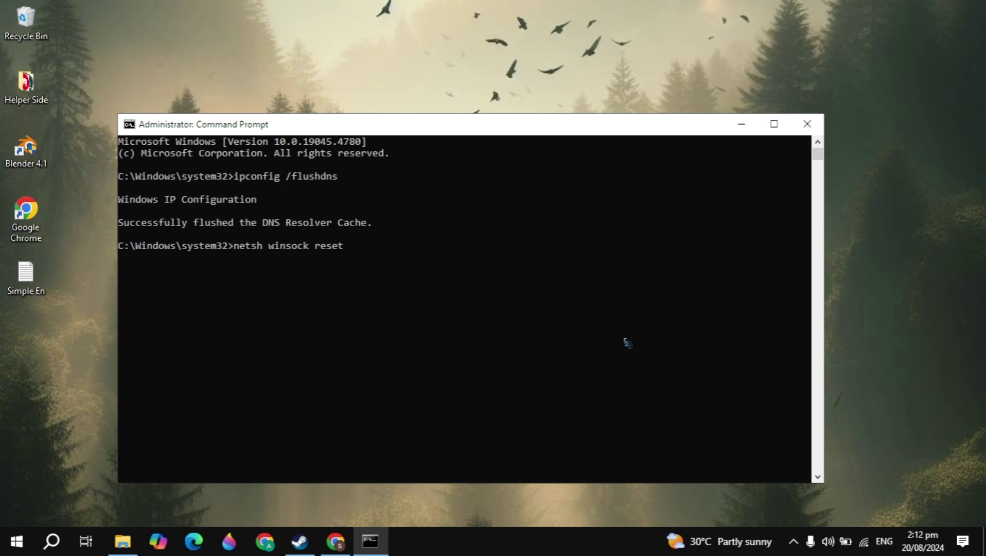
key(Return)
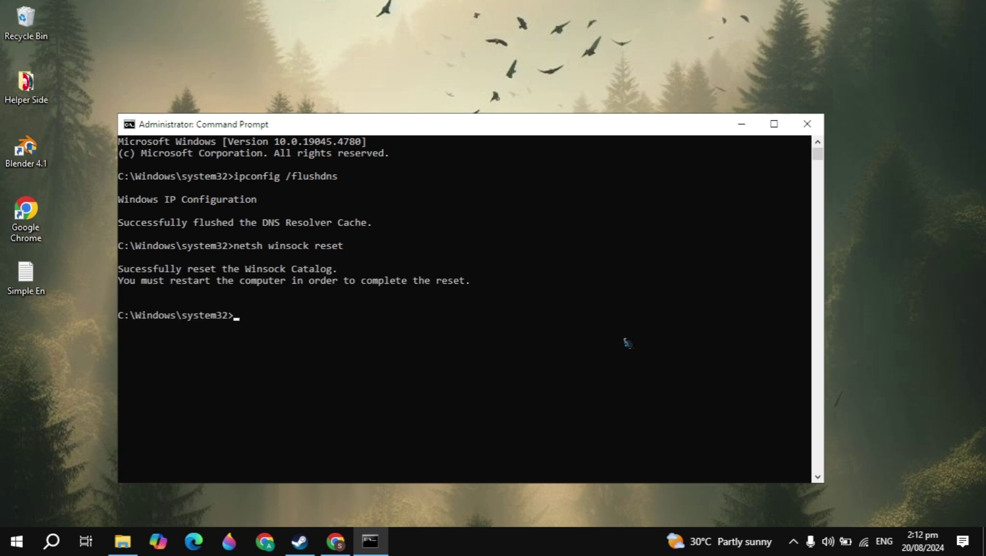
click(807, 124)
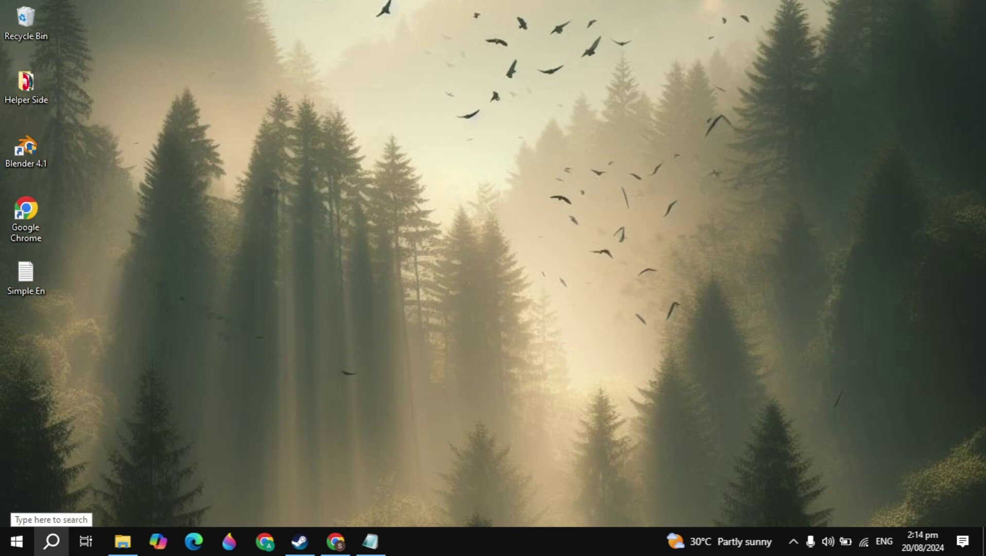
click(51, 541)
text(up)
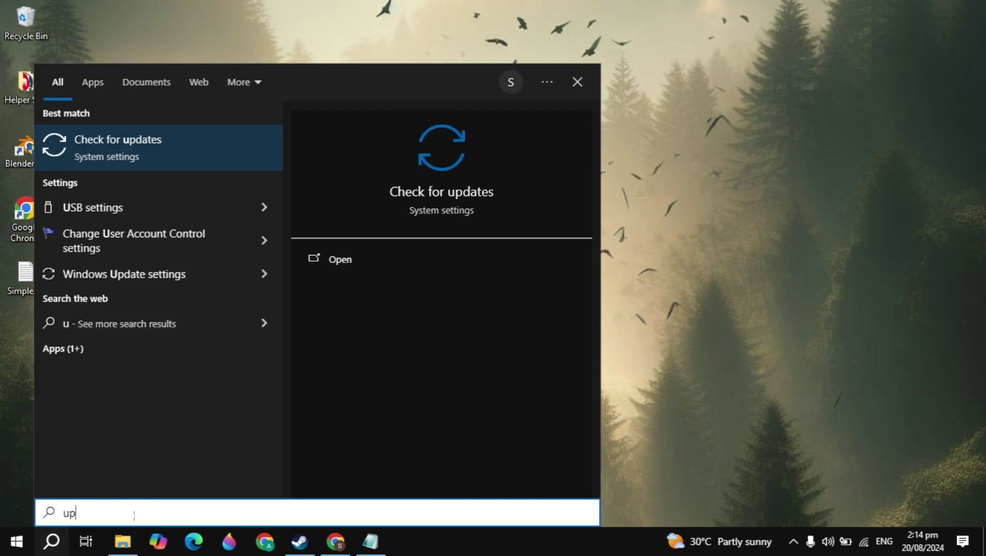
text(d)
key(Return)
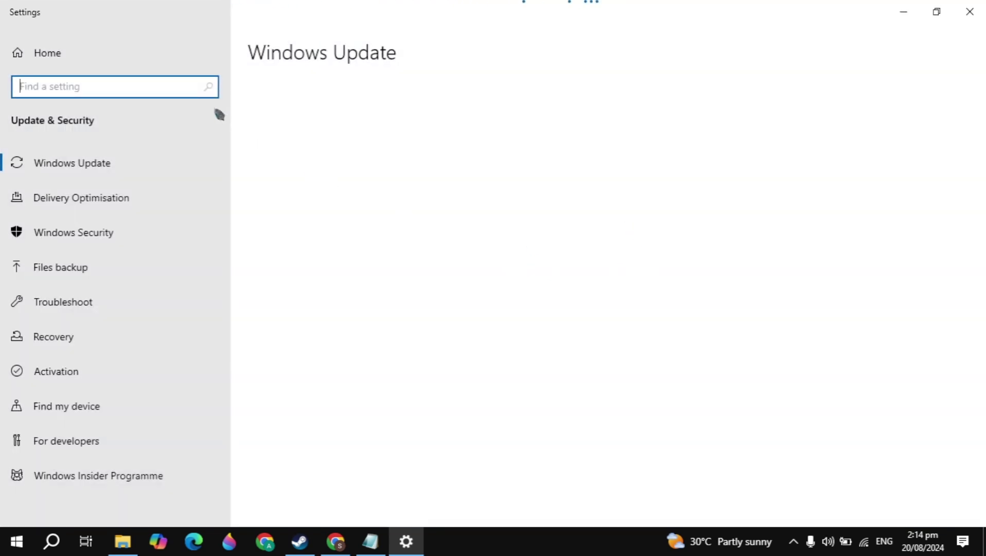
click(970, 11)
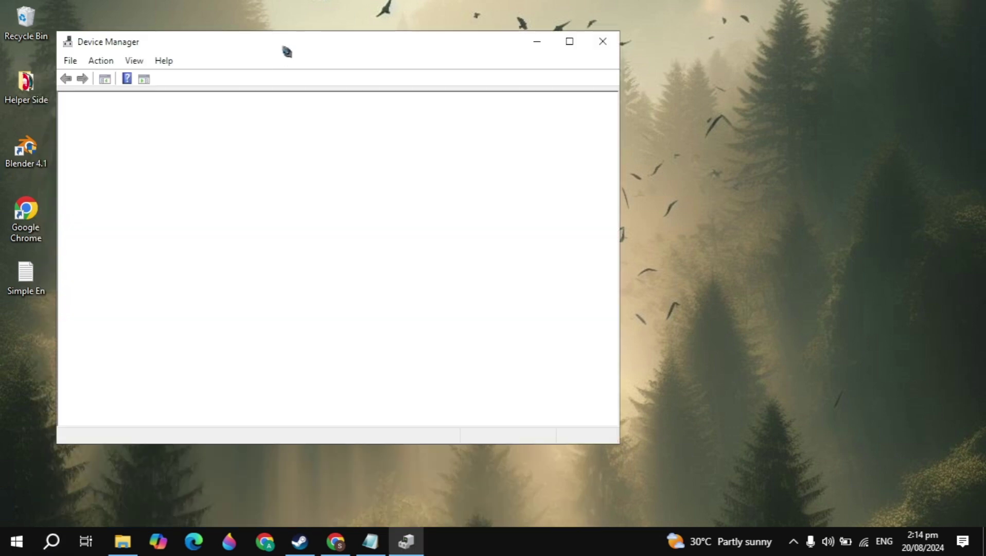
drag(284, 48, 455, 112)
click(279, 263)
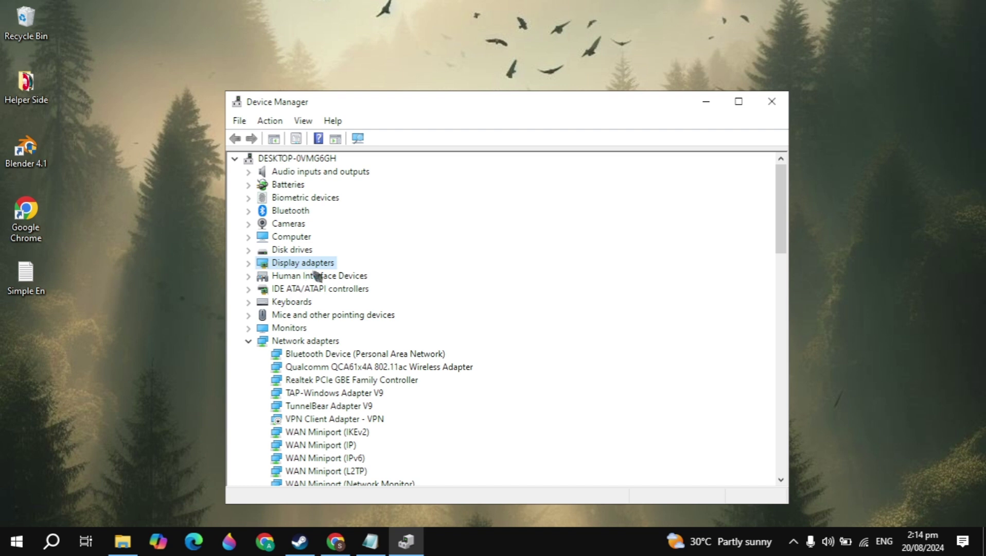
click(771, 101)
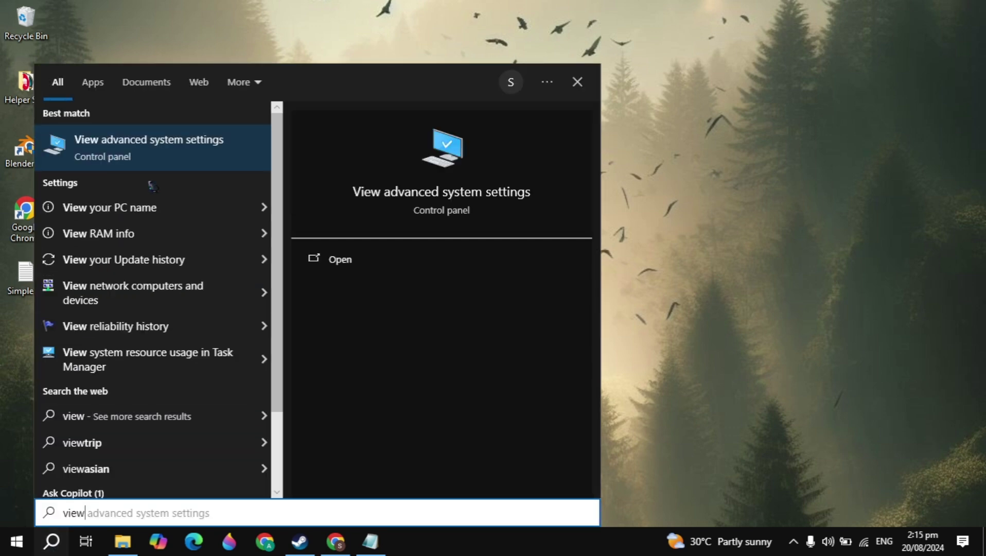
Step: Open Virtual Memory via Advanced system settings > Performance > Advanced and edit drive C's initial size
click(174, 157)
drag(202, 66, 401, 118)
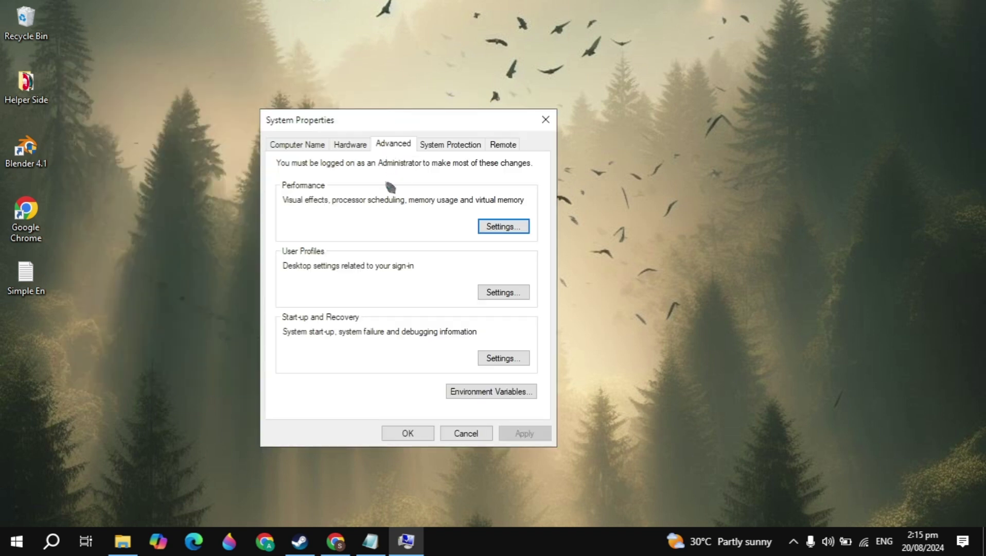
click(500, 228)
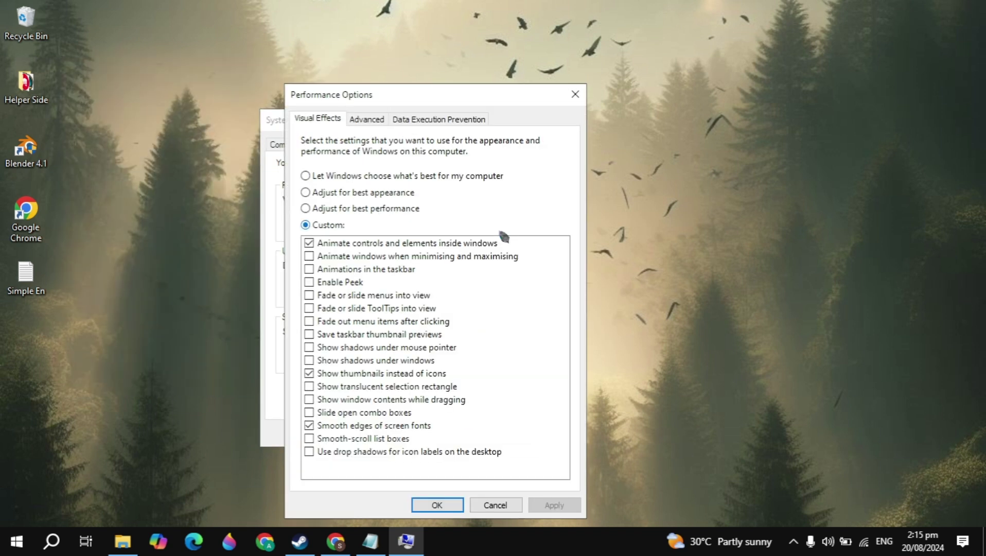
click(366, 122)
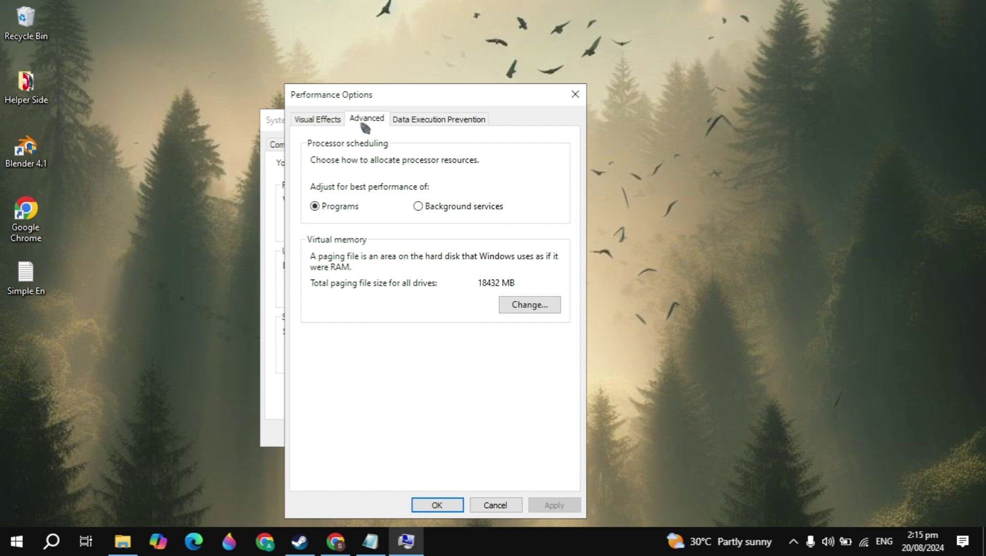
click(530, 315)
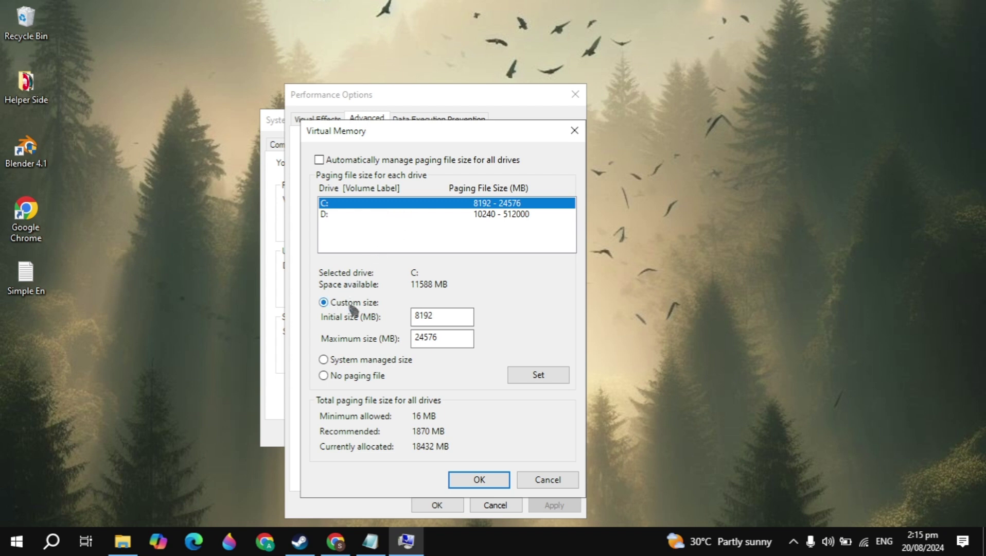
click(441, 316)
Step: Open Calculator and compute 8 × 1024 = 8,192, then 8,192 × 3 = 24,576
click(52, 543)
text(c)
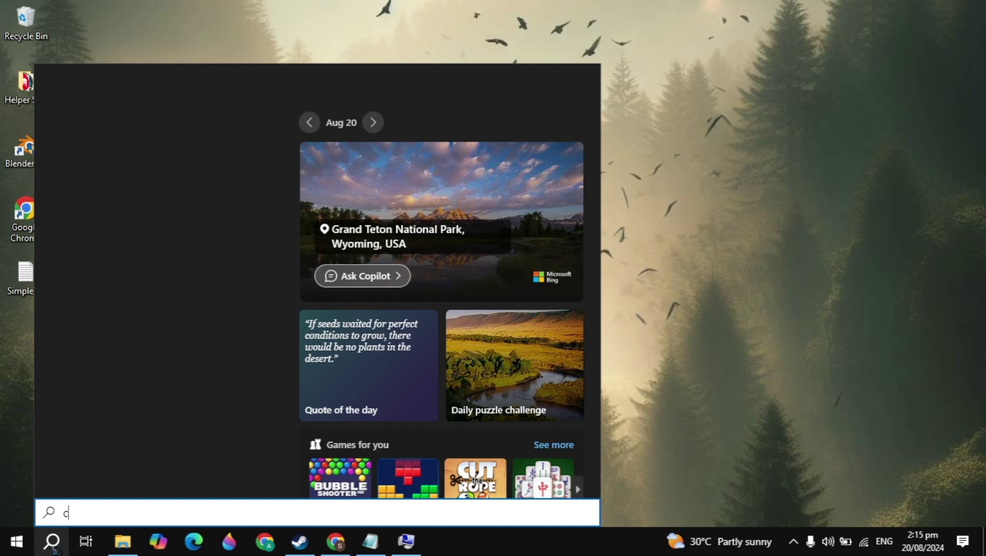
text(al)
click(112, 523)
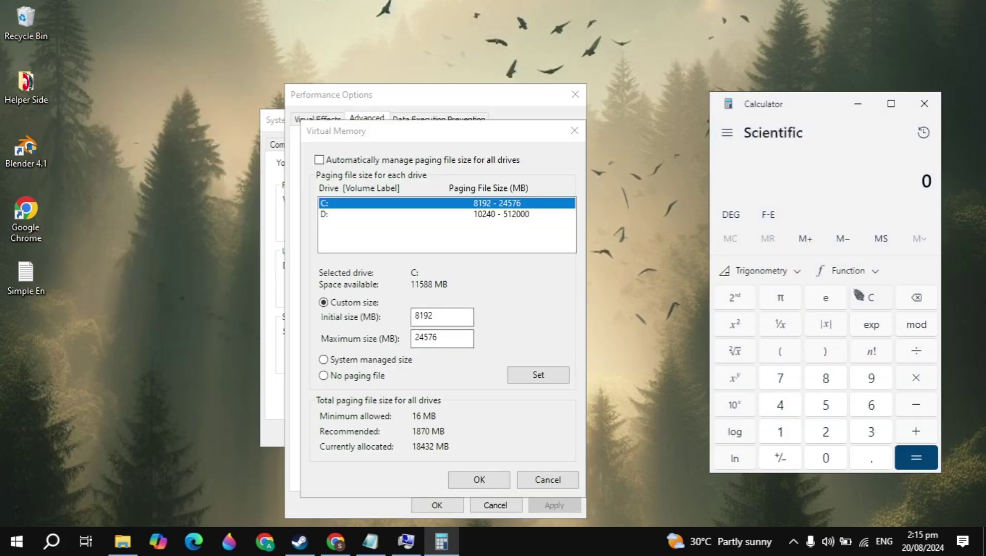
click(818, 380)
click(917, 384)
click(786, 432)
click(823, 452)
click(825, 432)
click(780, 405)
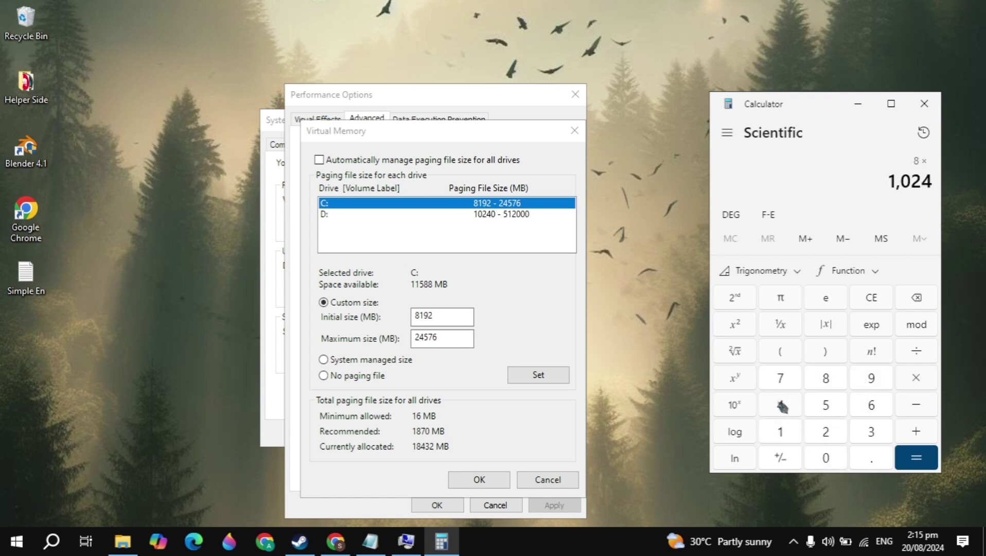
key(Return)
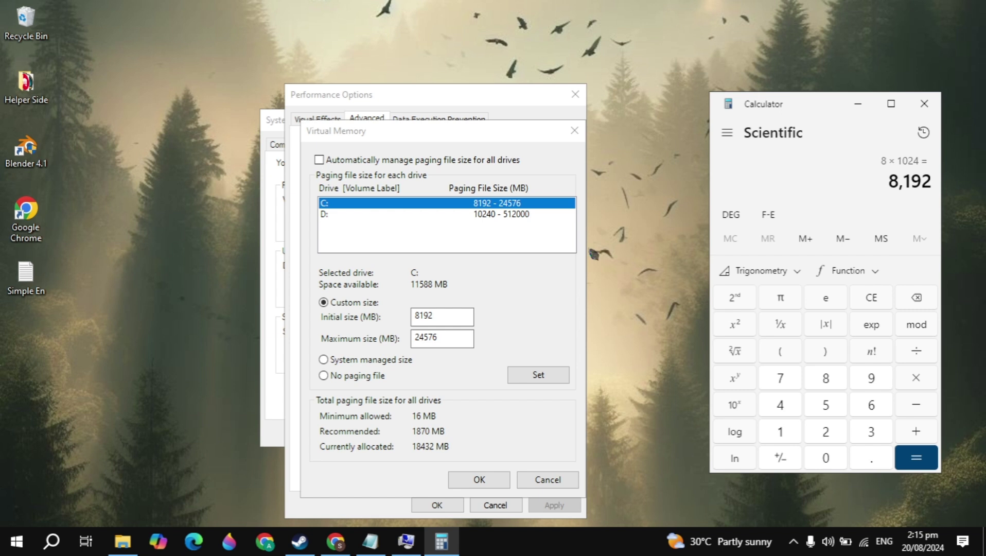
click(915, 381)
click(872, 433)
key(Return)
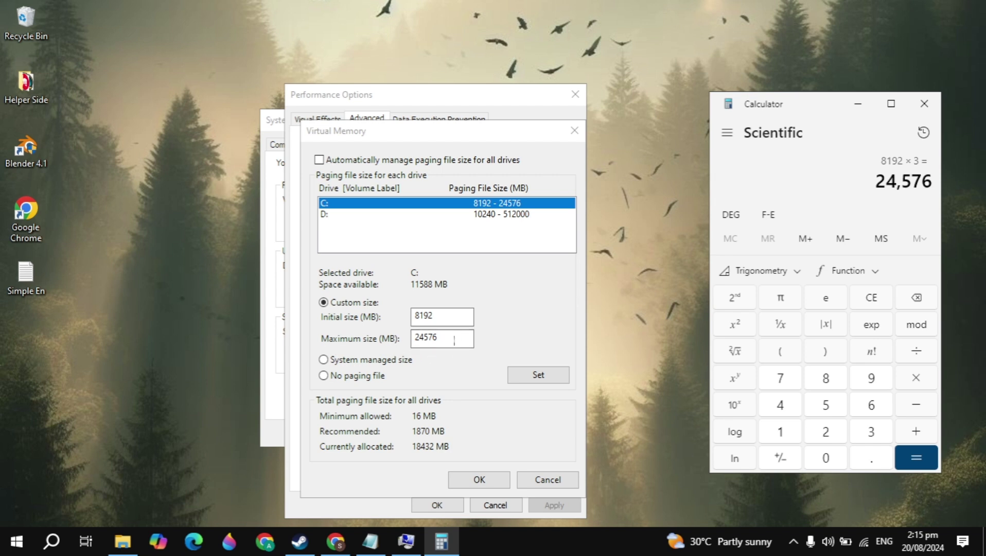
Step: Clear the display, then compute 16 × 1024 = 16,384 and 16,384 × 3 = 49,152
click(916, 299)
click(875, 303)
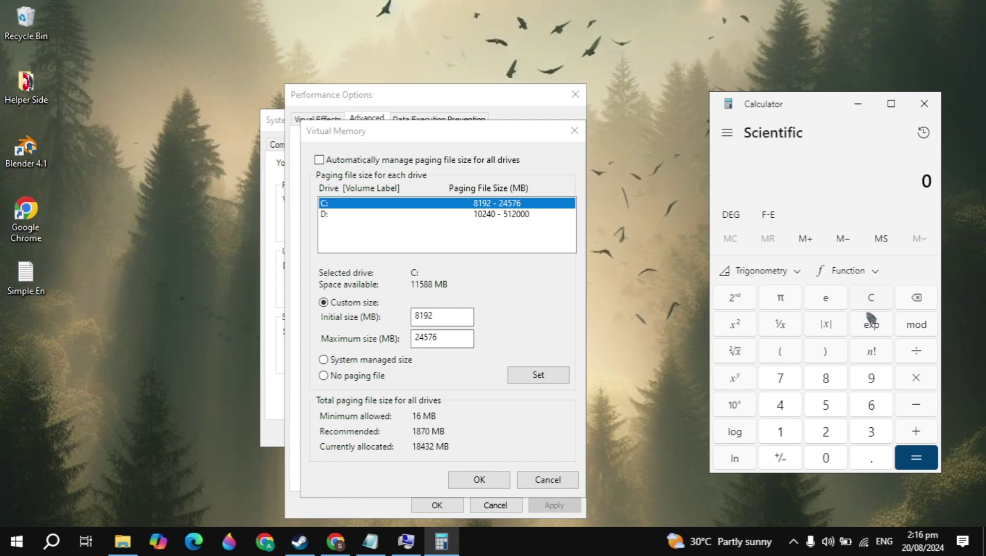
click(781, 430)
click(881, 416)
key(asterisk)
click(785, 437)
click(826, 460)
click(825, 434)
click(782, 407)
key(Return)
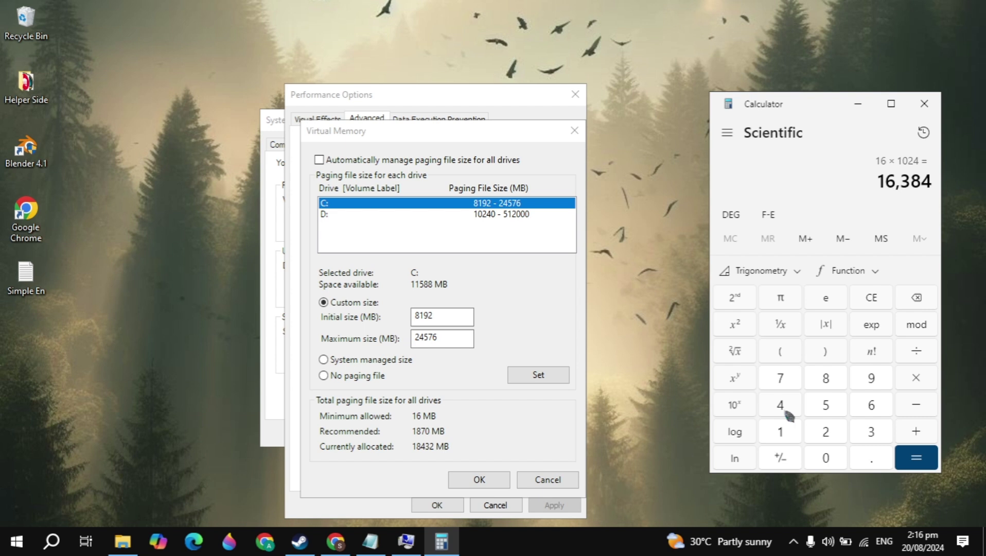
key(3)
key(Return)
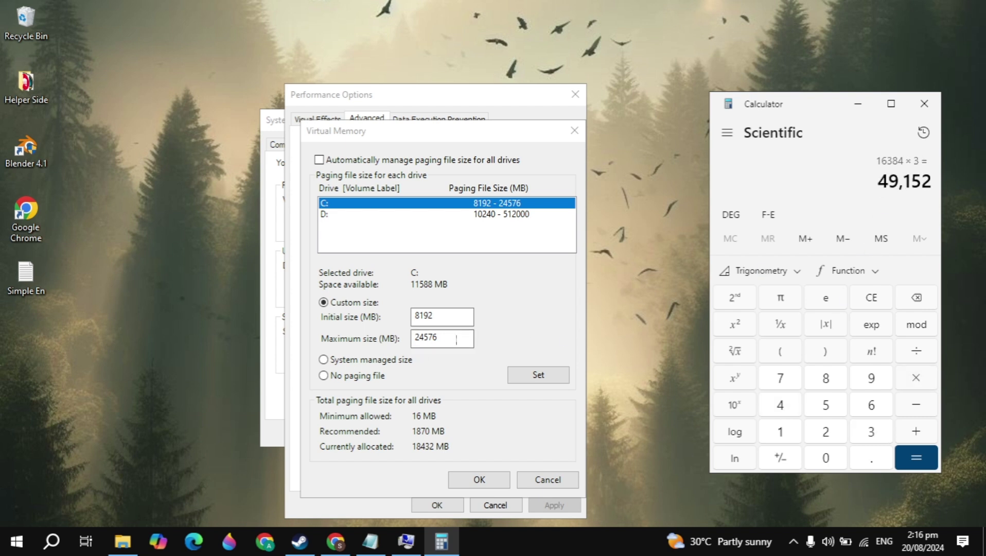
Step: Close Calculator, apply drive C's 8192–24576 MB paging file, and close all System Properties dialogs
click(925, 103)
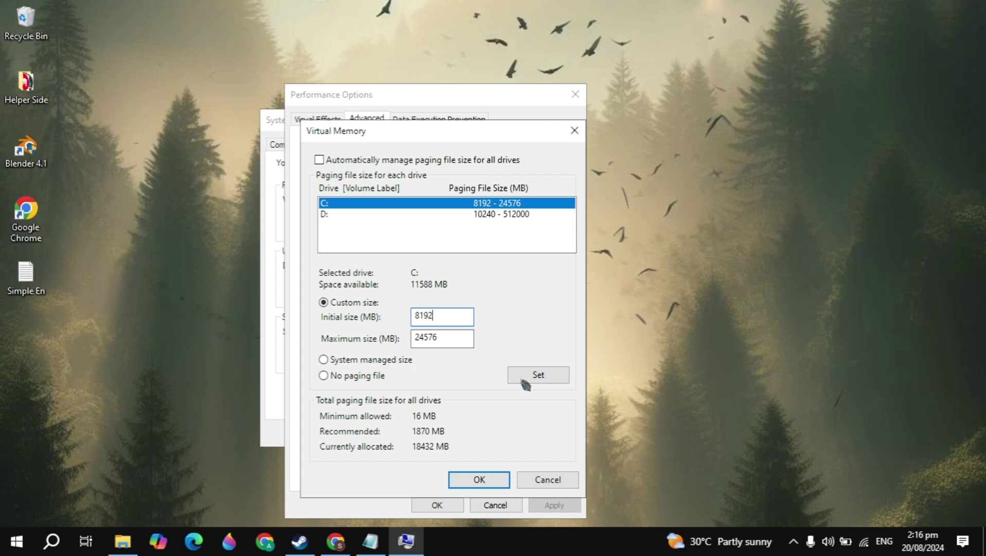
click(523, 380)
click(549, 330)
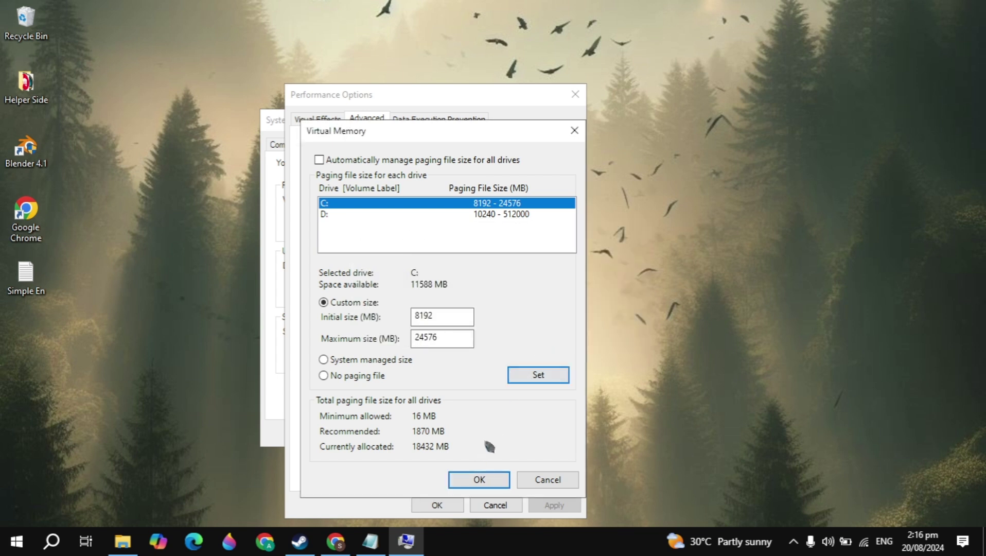
click(479, 481)
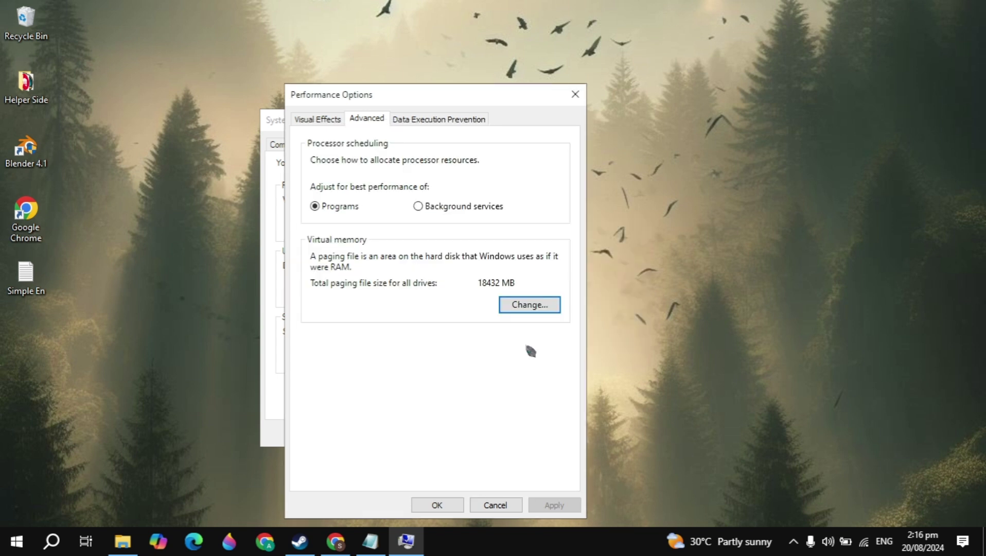
click(575, 94)
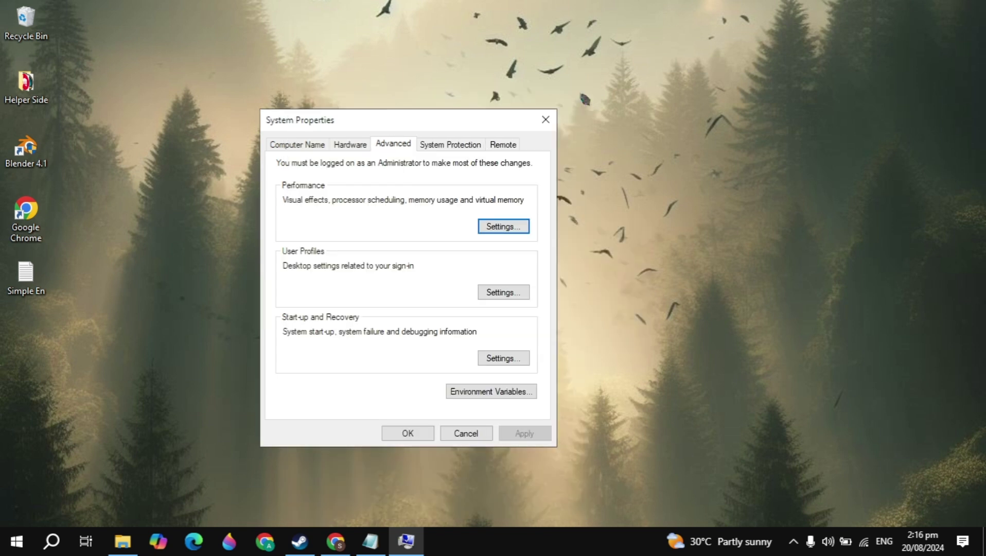
click(545, 119)
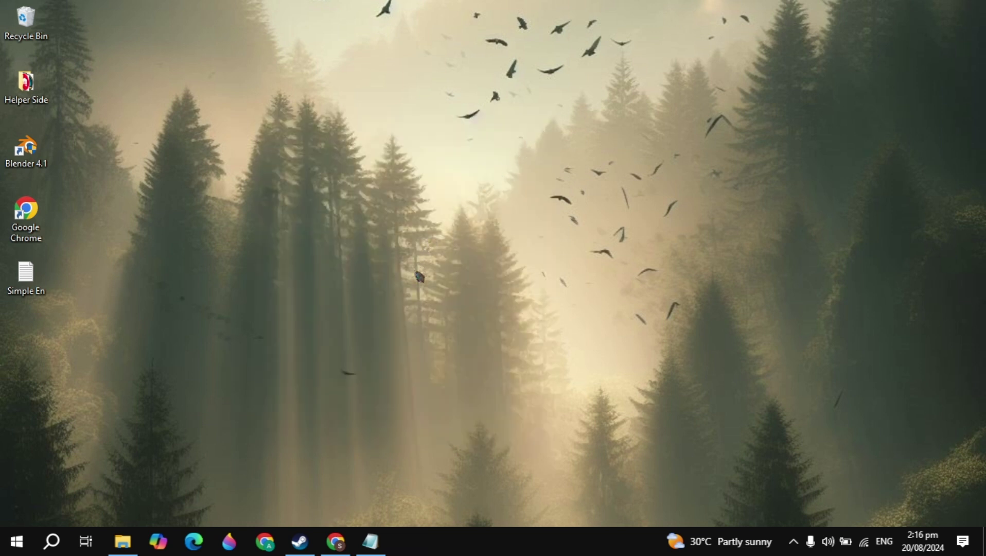